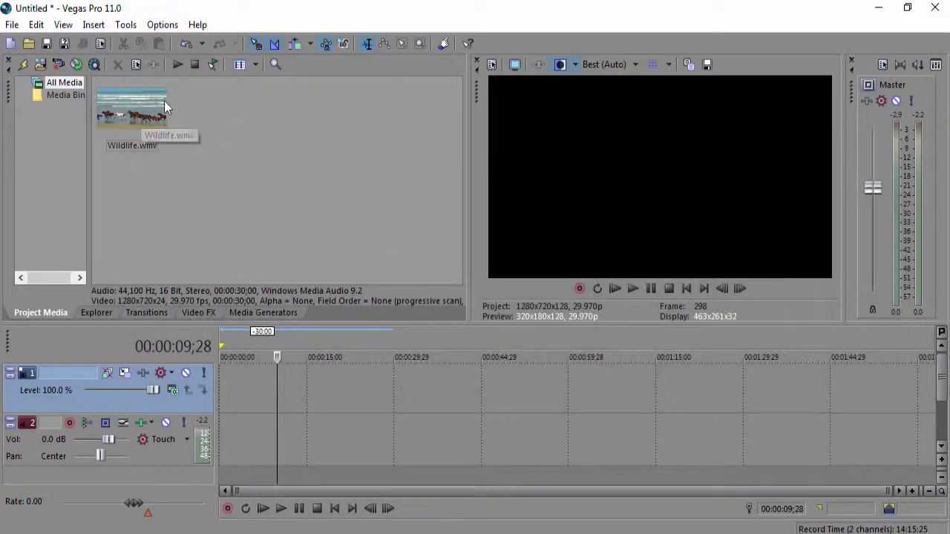
Select the imported Wildlife.wmv clip in Project Media.
left_click(141, 118)
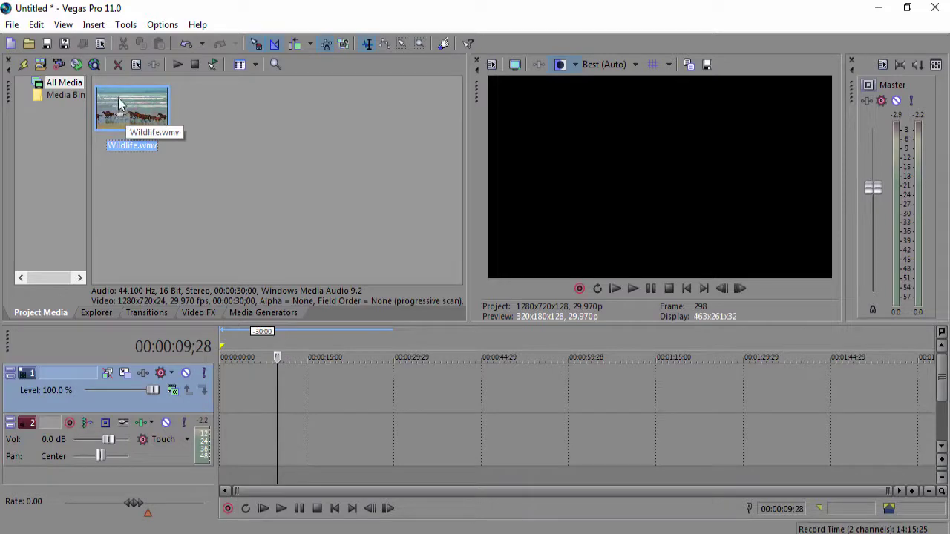
Put Wildlife.wmv on the timeline and keep the project template at HDV 720-30p (1280x720, 29.970 fps).
left_click_drag(121, 106, 236, 407)
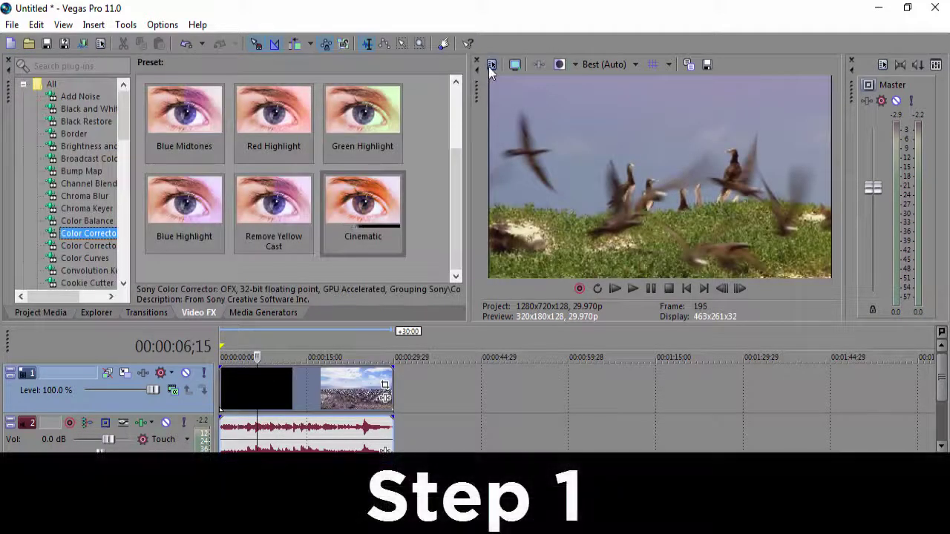
left_click(489, 66)
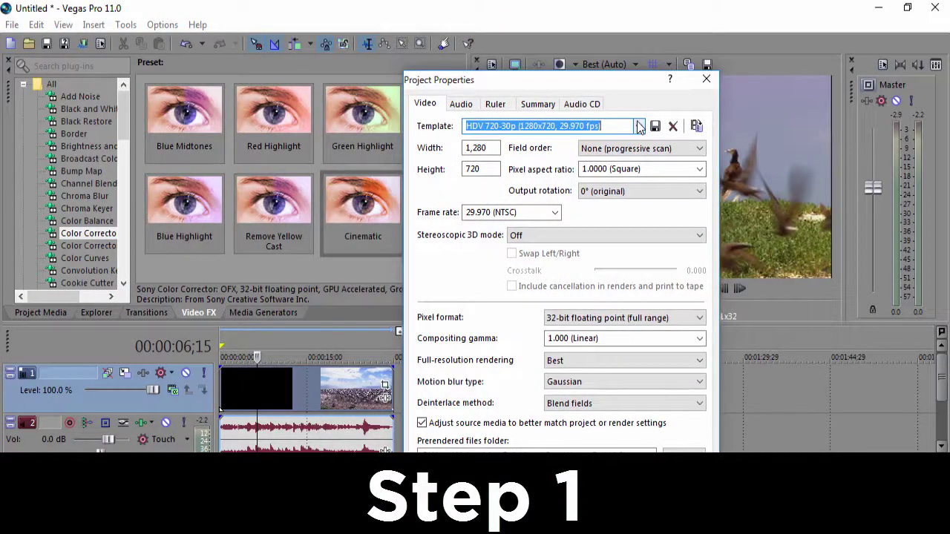
left_click(639, 127)
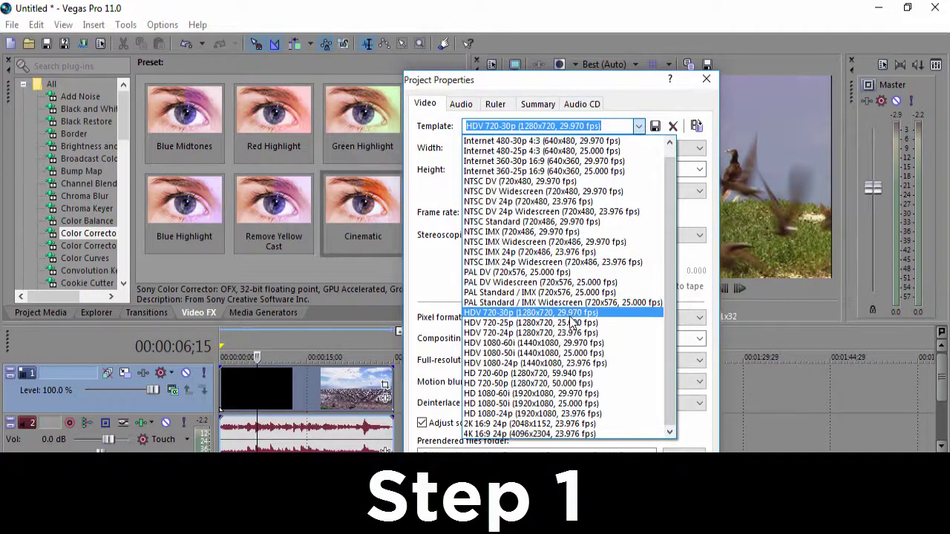
left_click(570, 313)
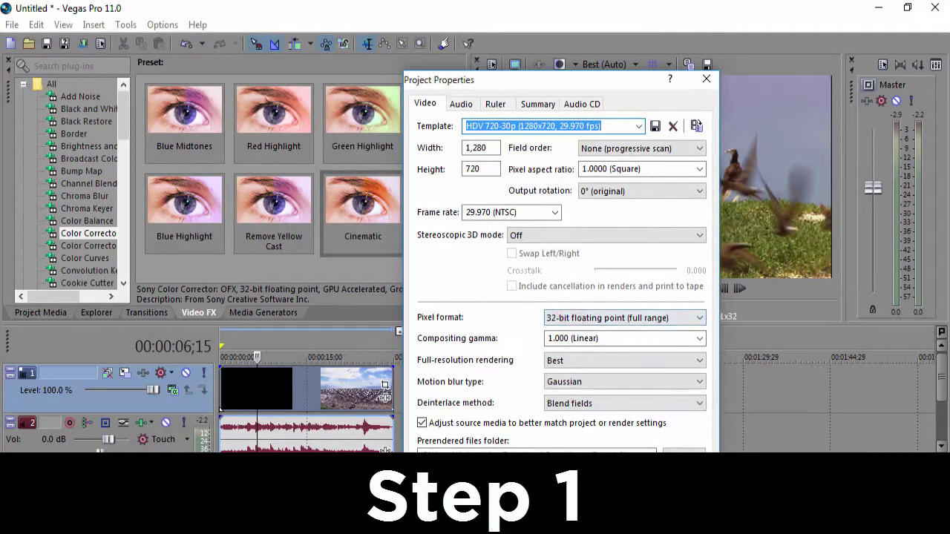
key("Return")
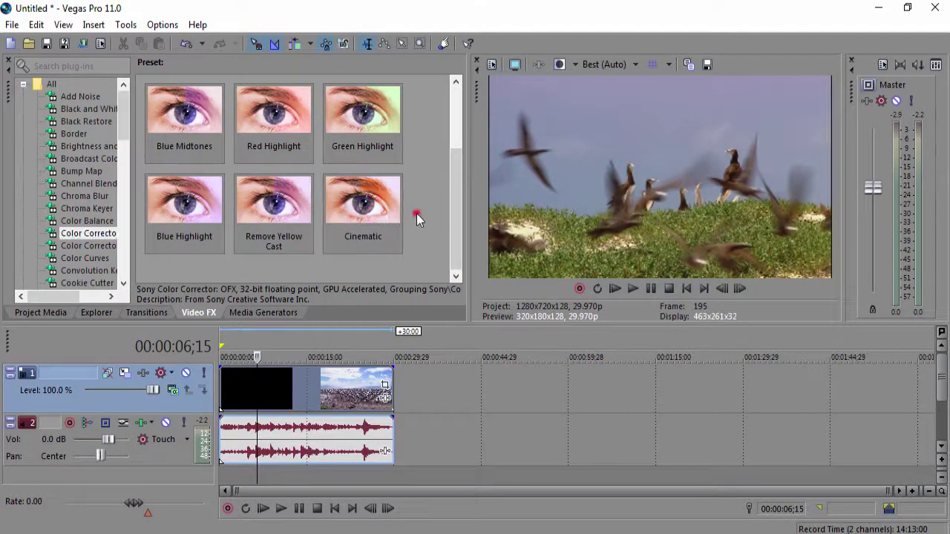
Apply the (Default) Brightness and Contrast preset to the Wildlife event.
left_click(80, 147)
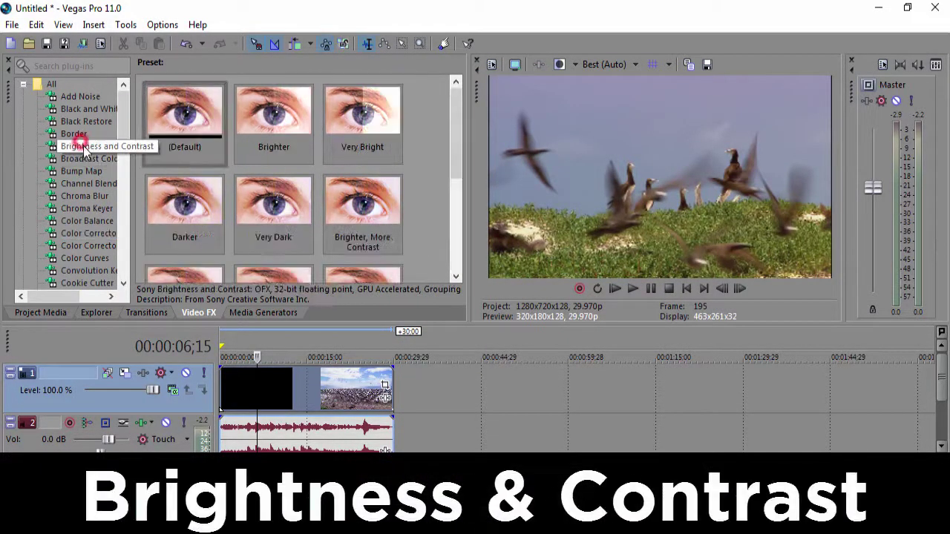
left_click(199, 125)
left_click_drag(184, 115, 273, 384)
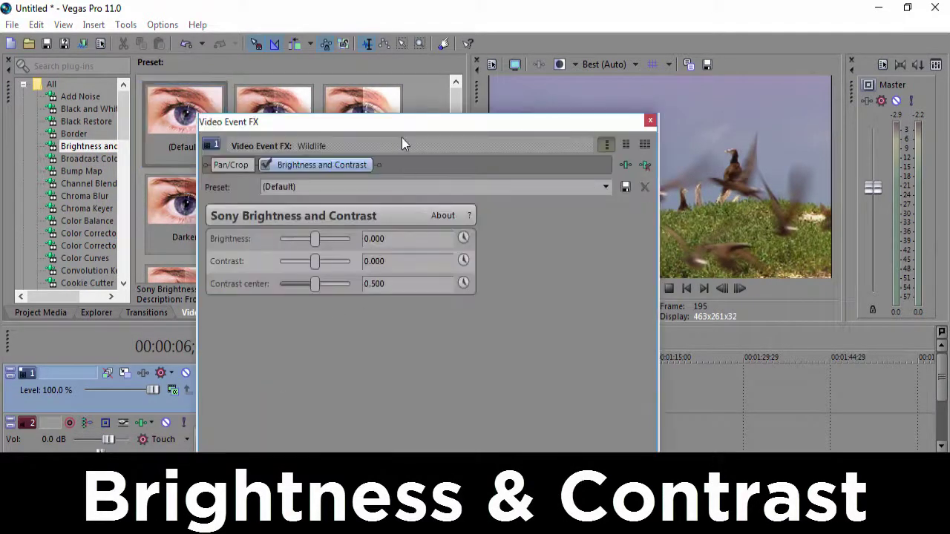
Set Contrast to 0.100, then switch the preview to Split Screen View.
left_click_drag(401, 137, 330, 181)
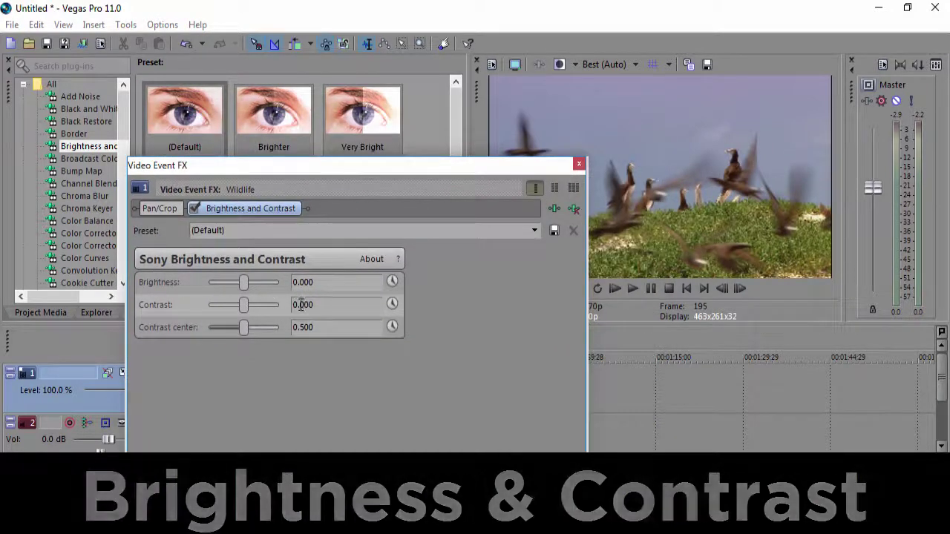
double_click(303, 306)
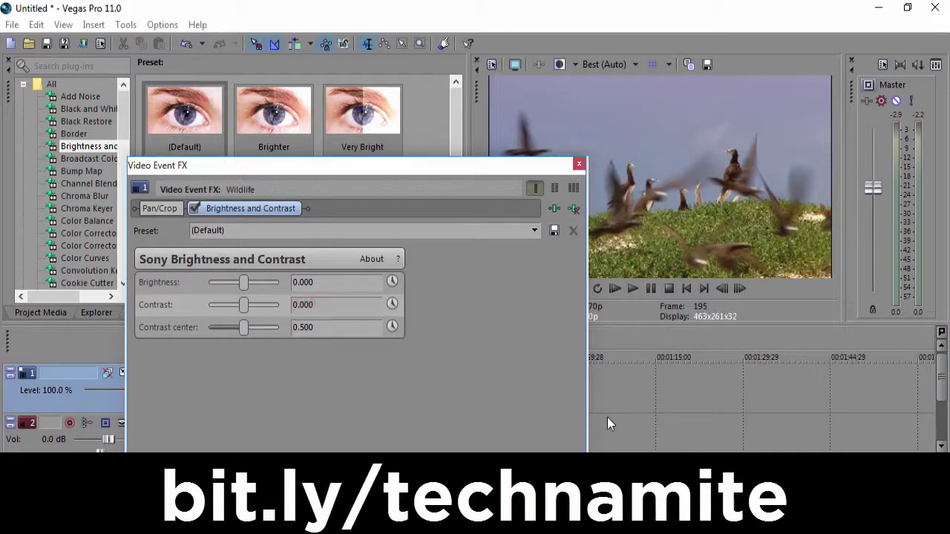
left_click(336, 328)
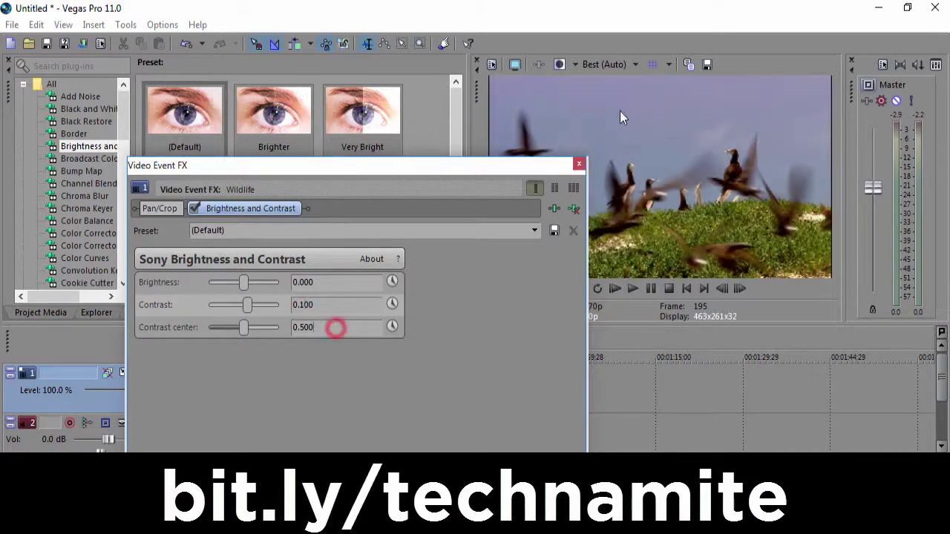
left_click(579, 164)
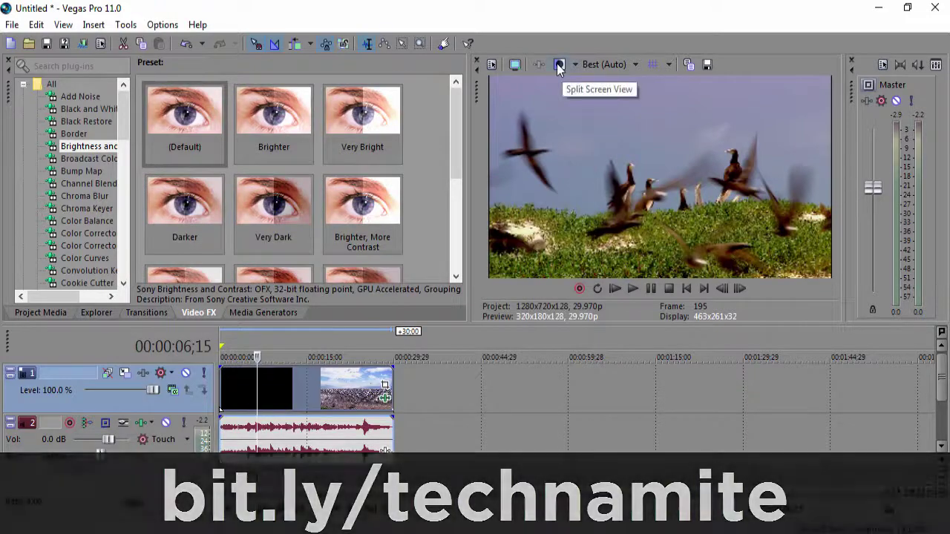
left_click(559, 65)
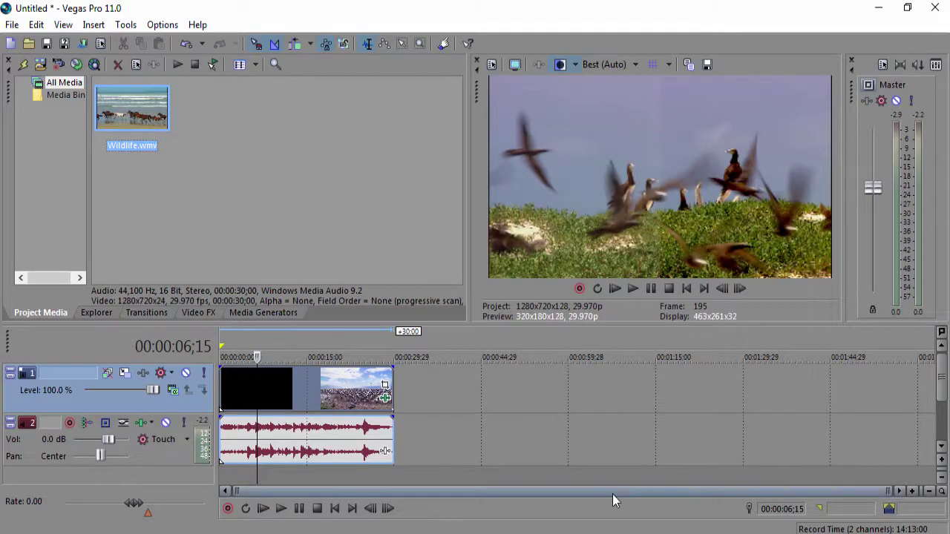
Apply the Red Midtones Color Corrector preset to the Wildlife clip.
left_click(193, 312)
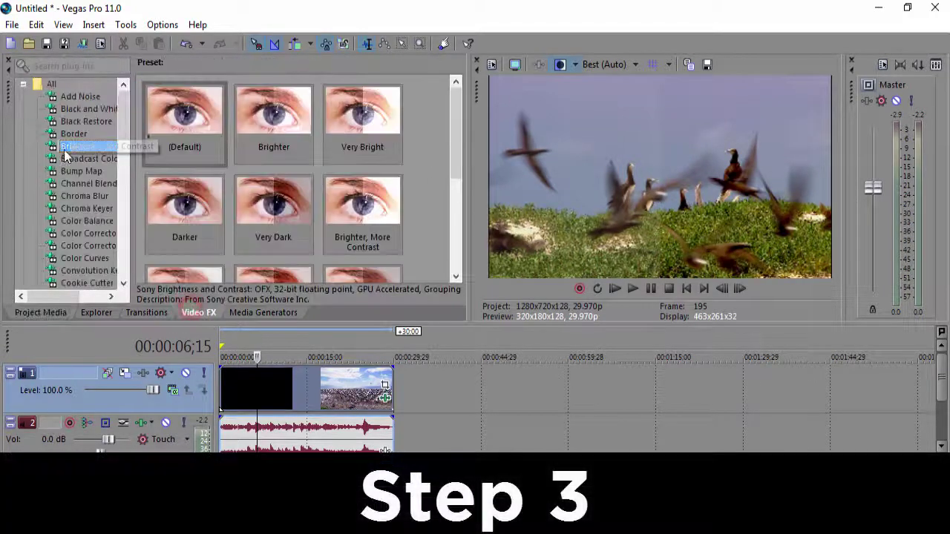
left_click(80, 236)
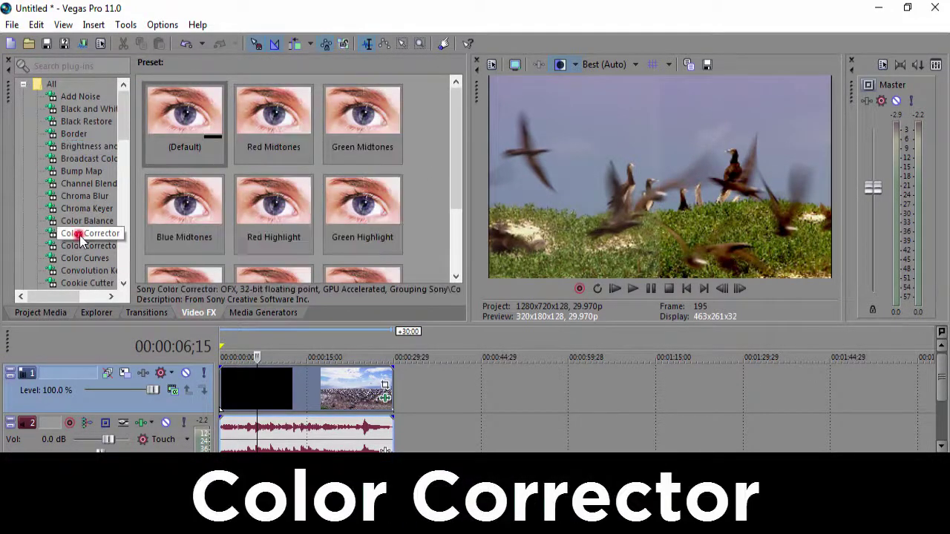
left_click(423, 161)
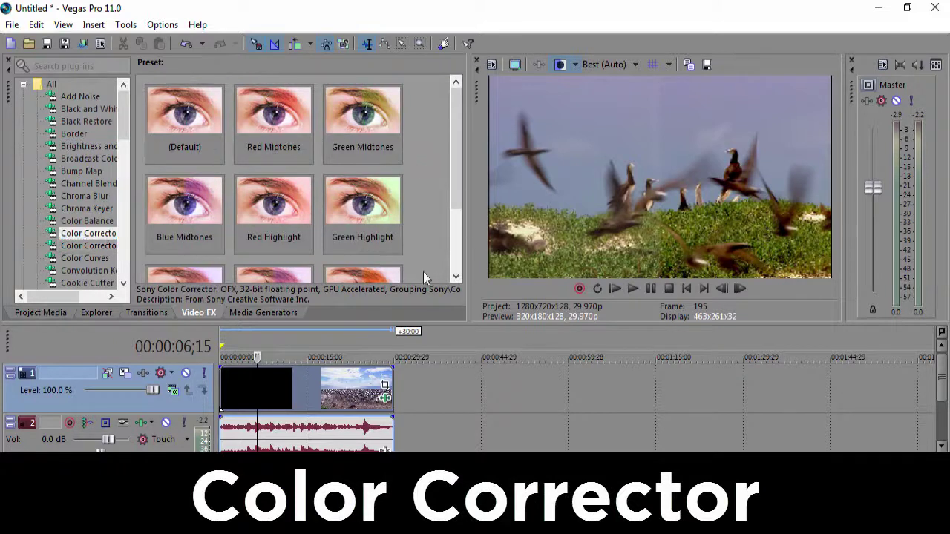
left_click_drag(287, 112, 380, 396)
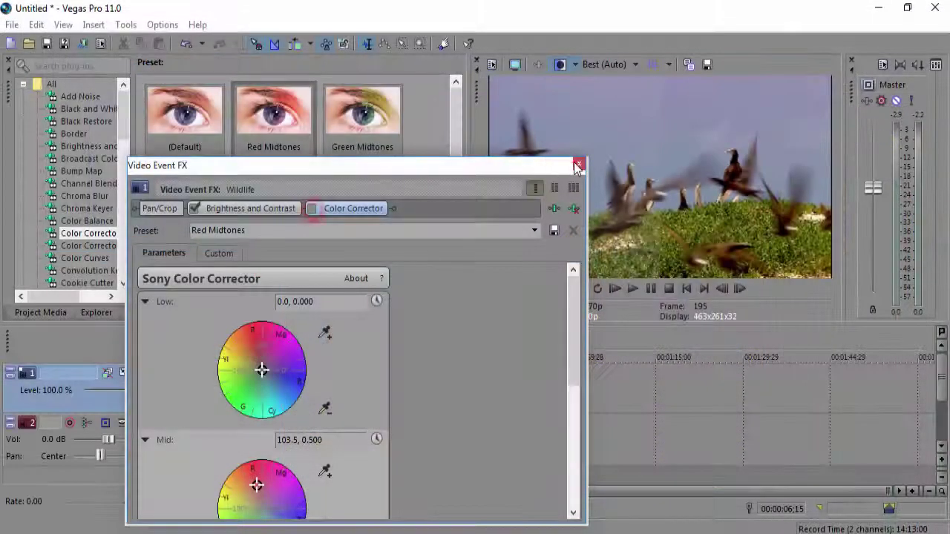
left_click(266, 265)
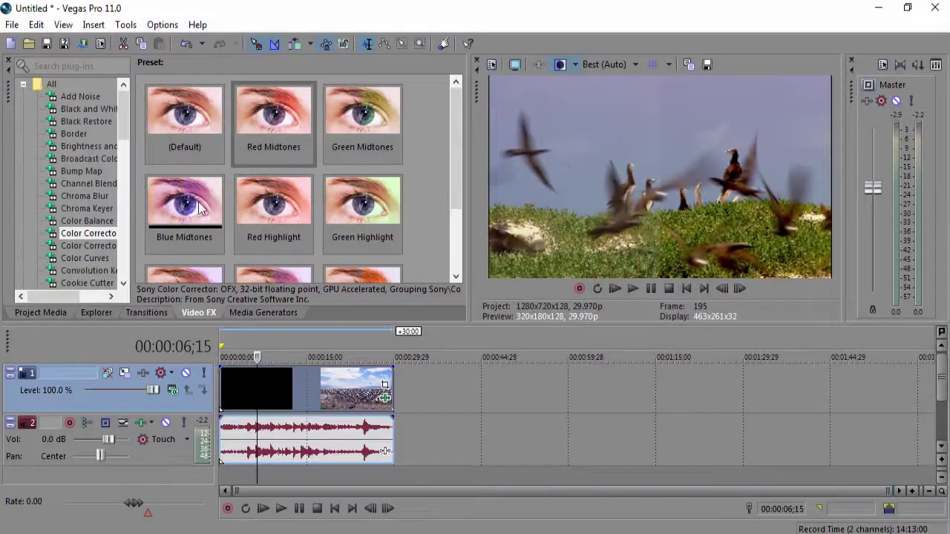
Add the Blue Midtones Color Corrector preset, checking frames from 00:00:13;23 to the birds.
left_click_drag(199, 210, 336, 415)
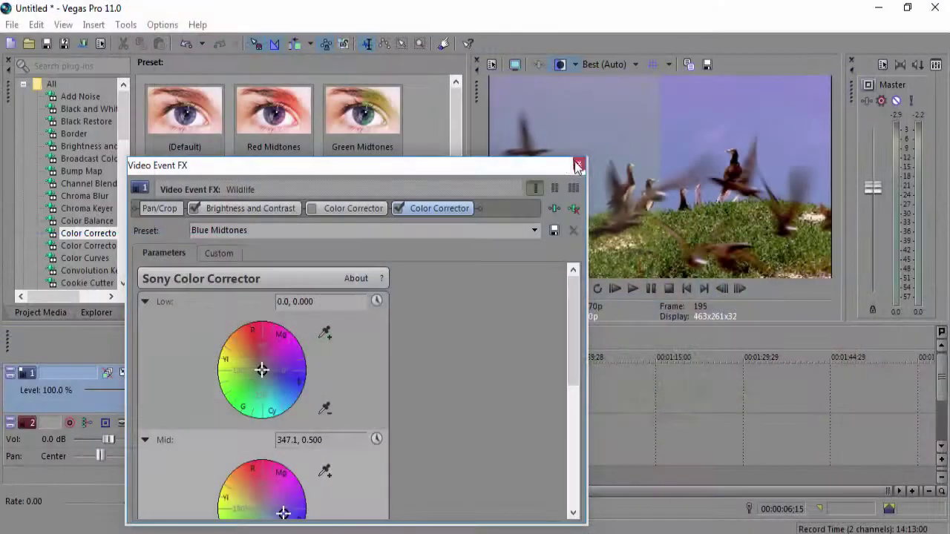
left_click(339, 247)
left_click(299, 379)
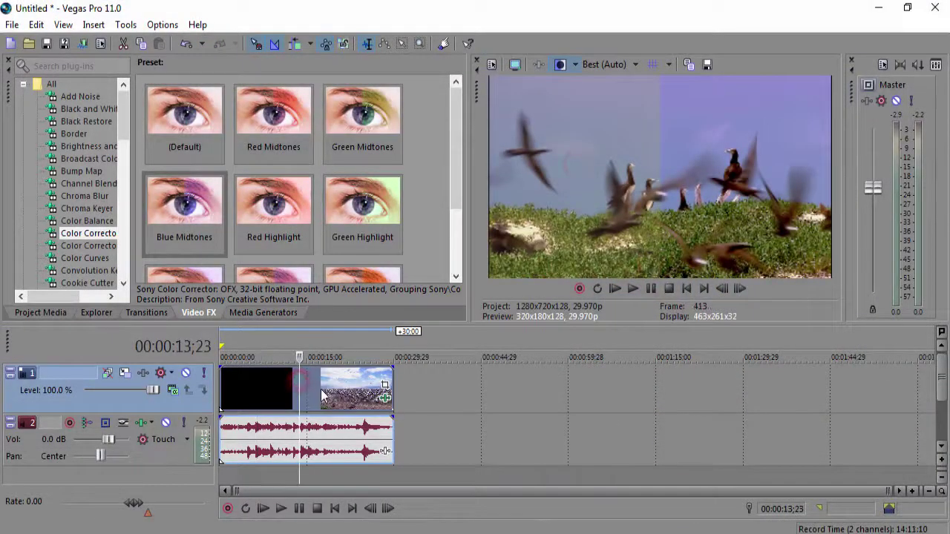
left_click(326, 394)
left_click(348, 386)
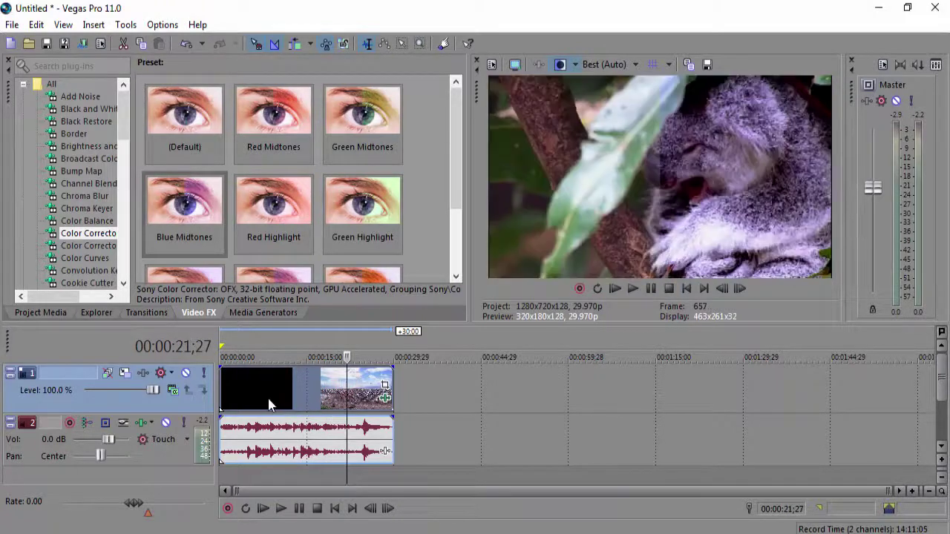
left_click(245, 385)
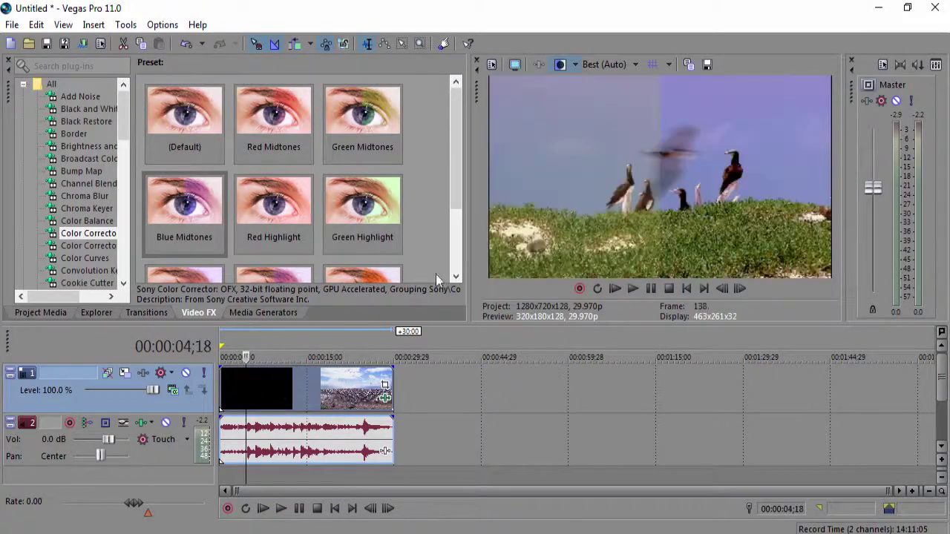
left_click_drag(387, 403, 387, 403)
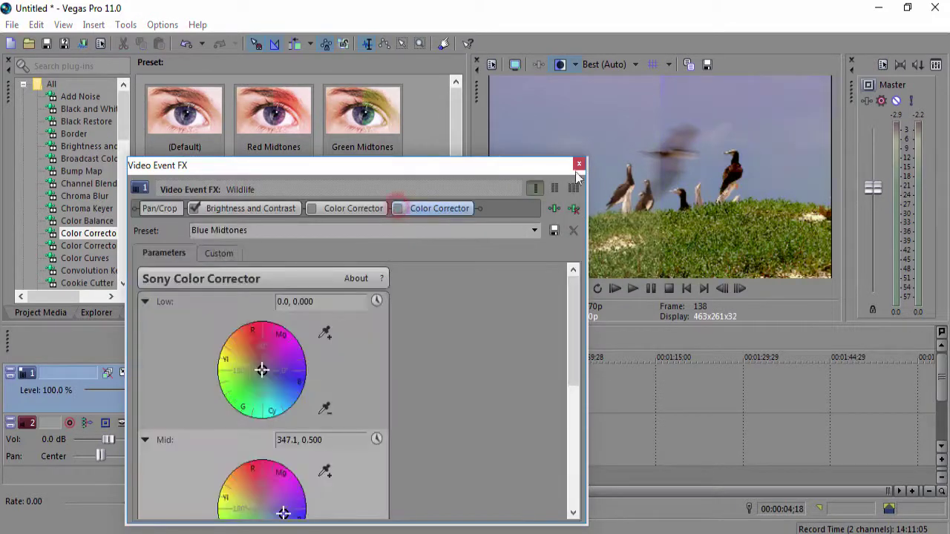
left_click(579, 163)
Drop the Cinematic Color Corrector preset onto the Wildlife clip and review its parameters.
left_click(451, 164)
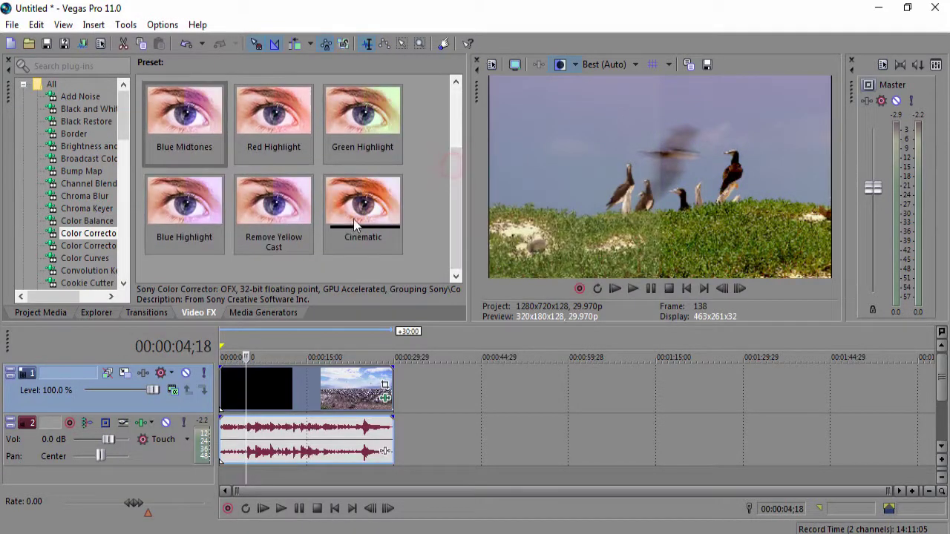
left_click_drag(362, 210, 354, 378)
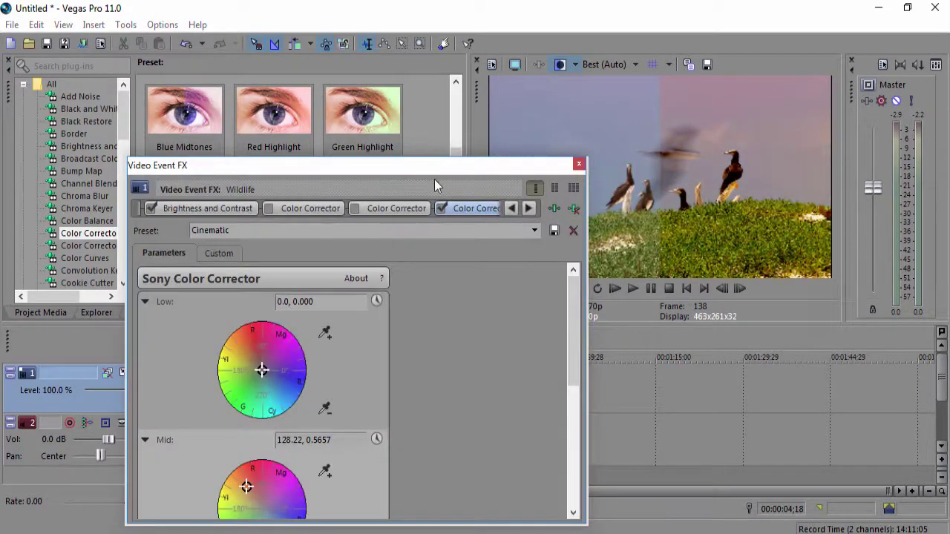
left_click_drag(434, 165, 511, 133)
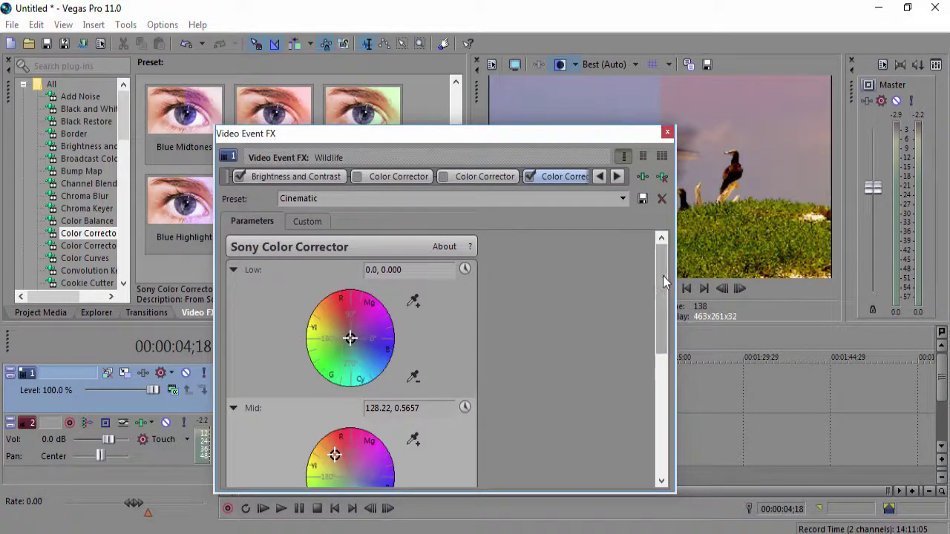
left_click_drag(663, 278, 648, 256)
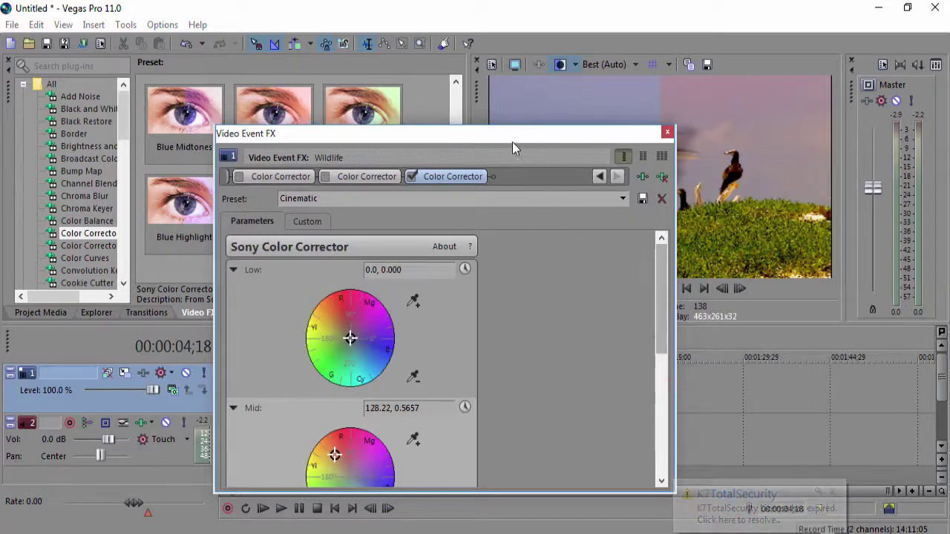
left_click_drag(512, 139, 676, 157)
scroll(740, 298, "down", 3)
scroll(739, 298, "down", 3)
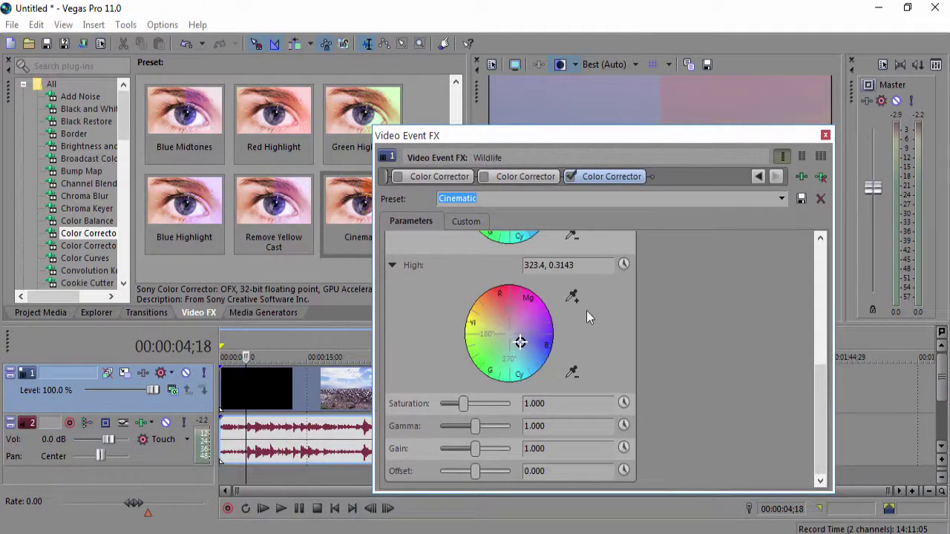
scroll(680, 337, "up", 2)
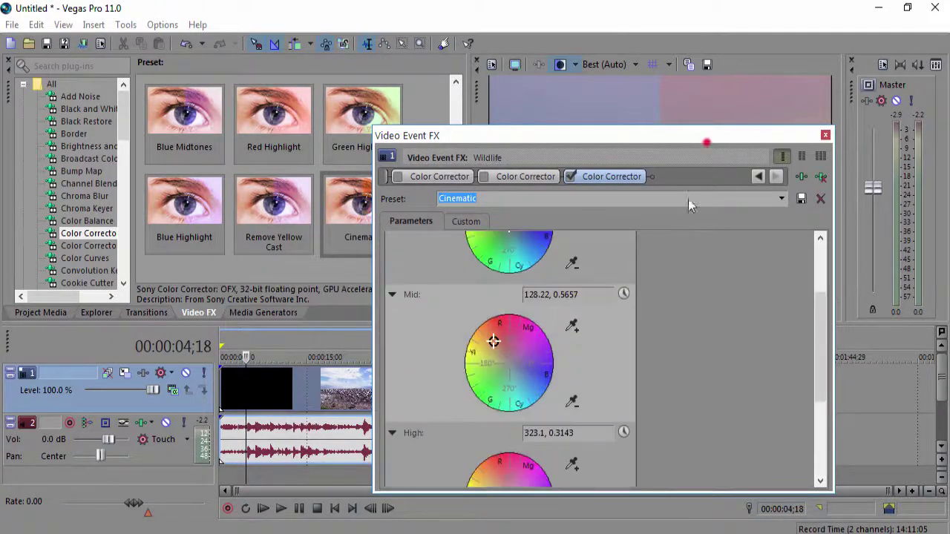
left_click_drag(707, 140, 669, 217)
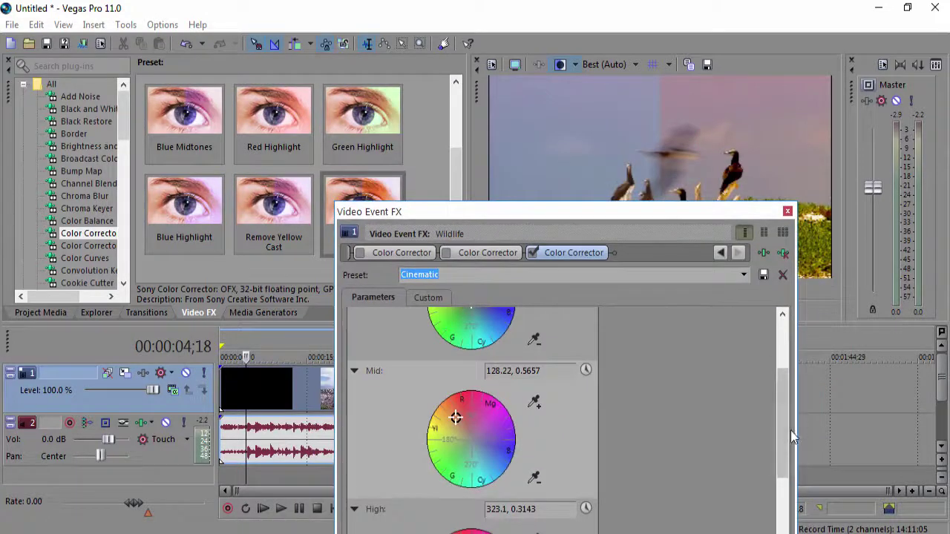
left_click_drag(789, 429, 768, 361)
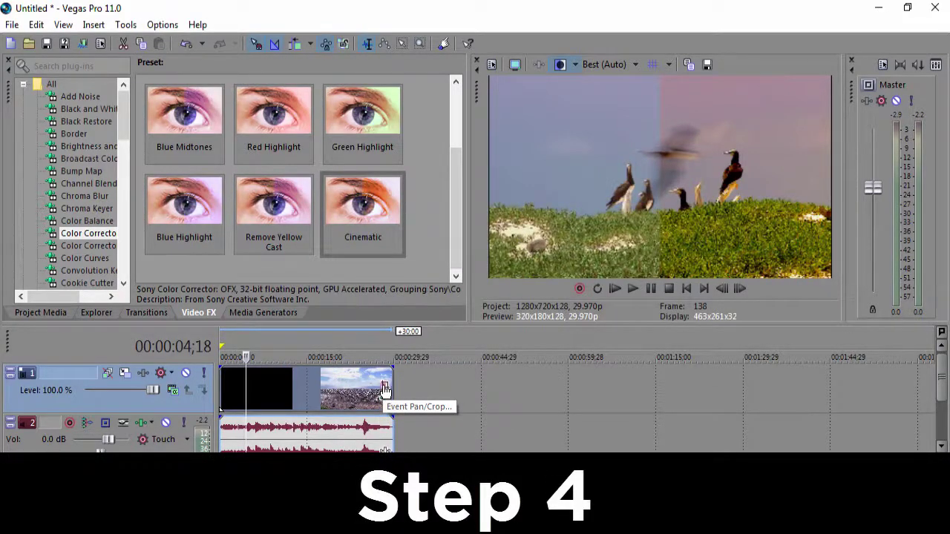
Crop the Wildlife event's Pan/Crop height from 720 to 540 for letterbox bars.
left_click(384, 390)
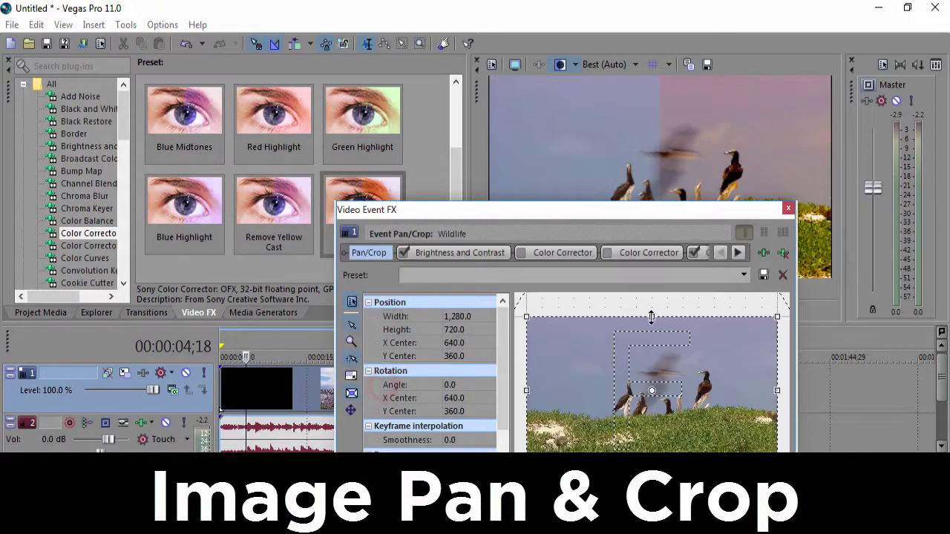
left_click_drag(651, 318, 668, 337)
left_click(788, 207)
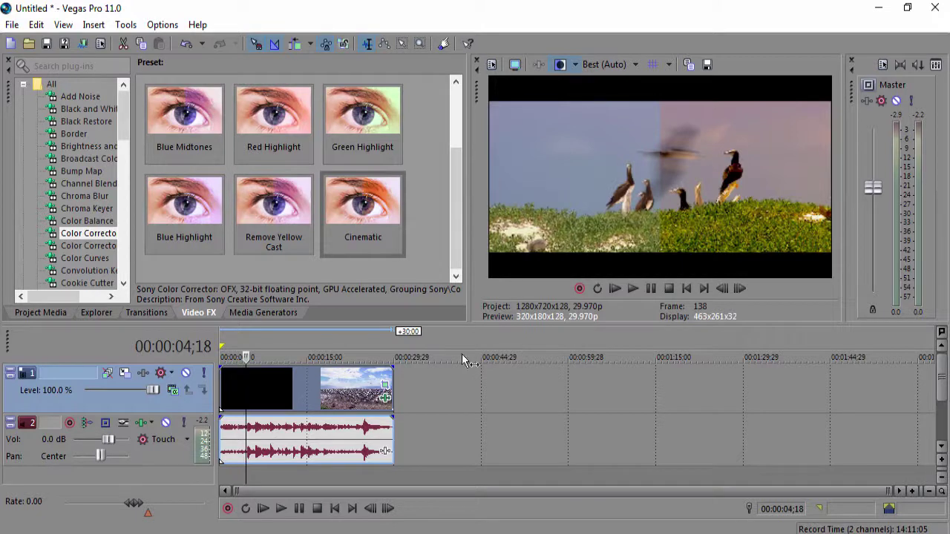
left_click(314, 405)
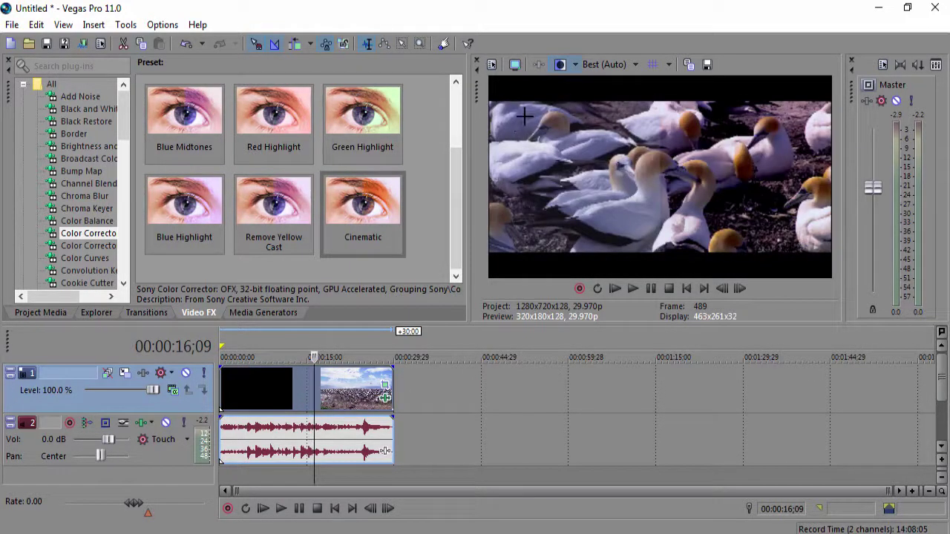
left_click(271, 395)
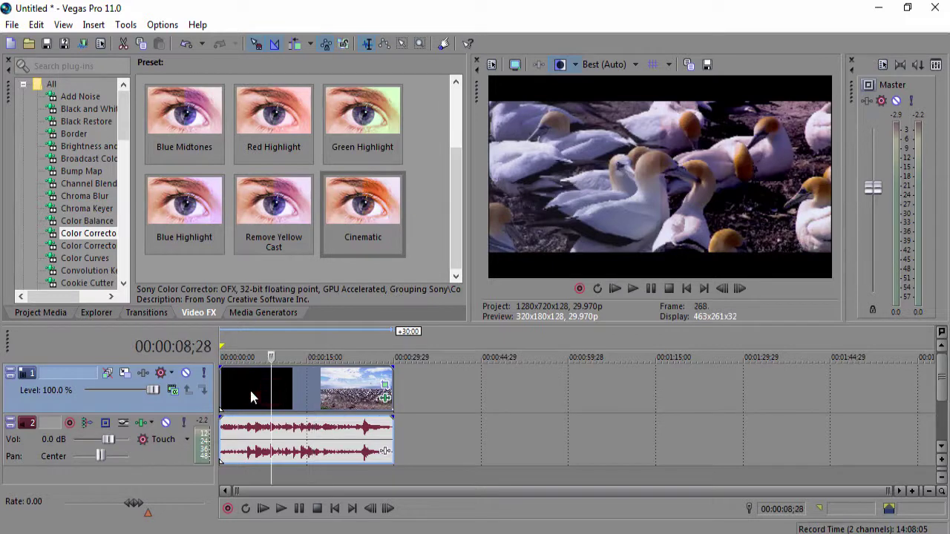
left_click(250, 392)
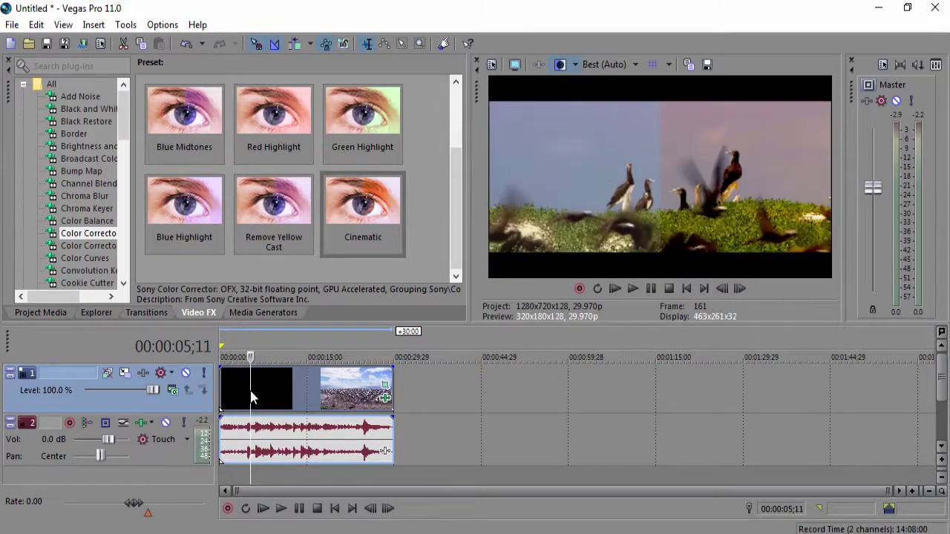
left_click(309, 396)
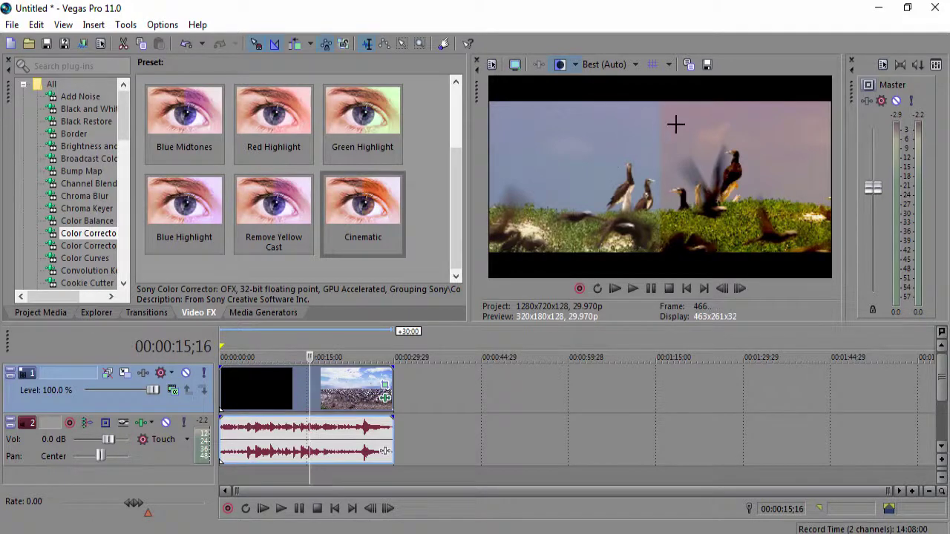
left_click(335, 397)
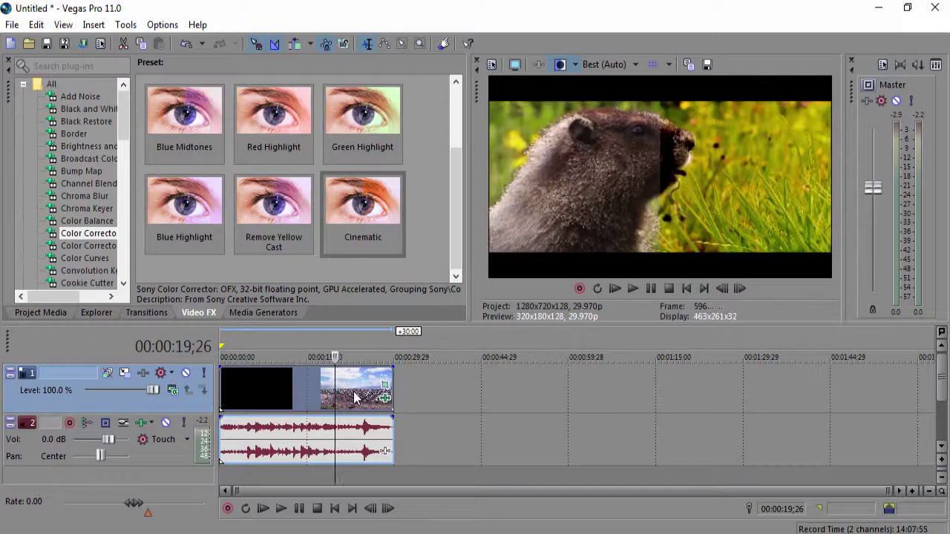
left_click(354, 398)
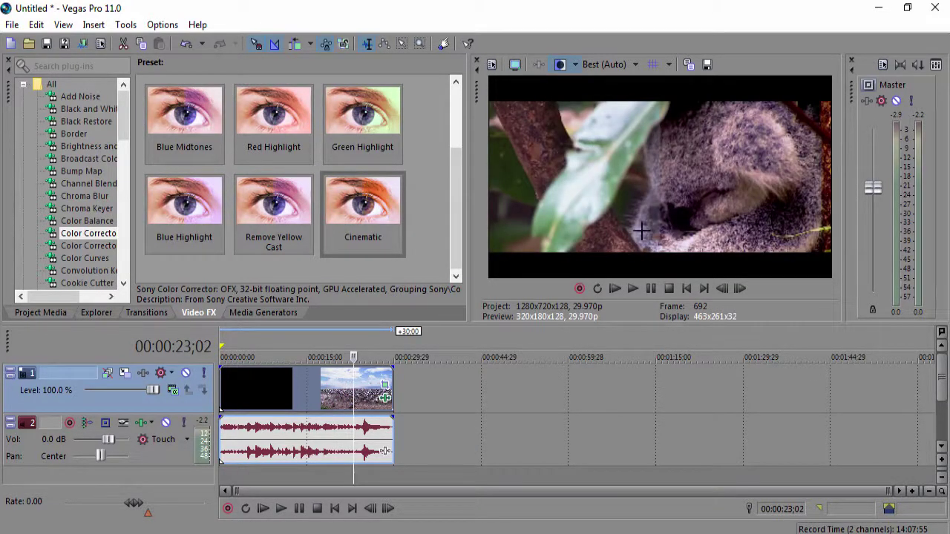
left_click(564, 65)
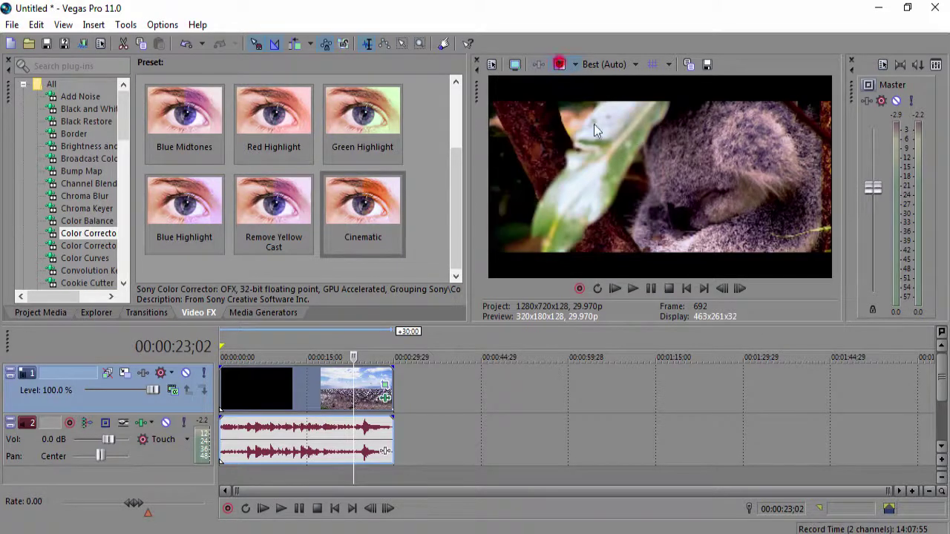
left_click(585, 64)
left_click(560, 64)
left_click(263, 386)
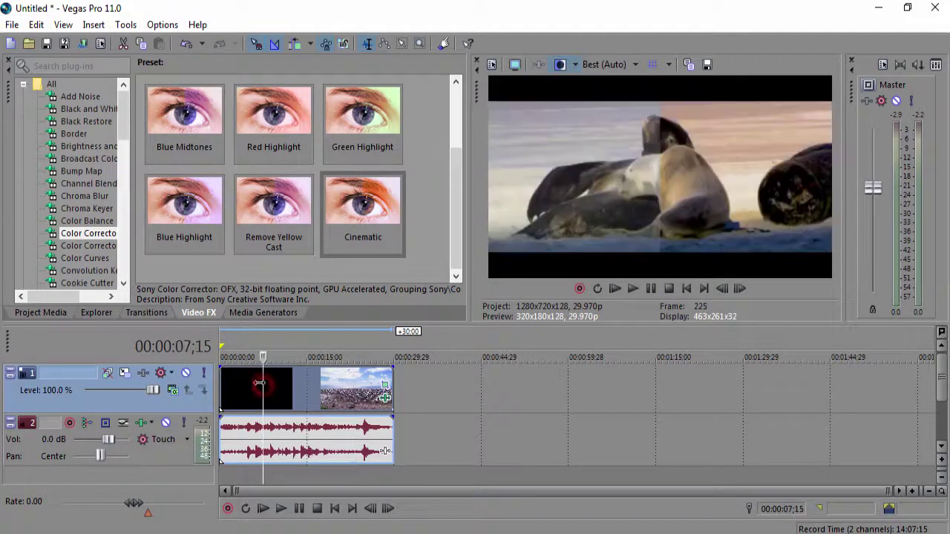